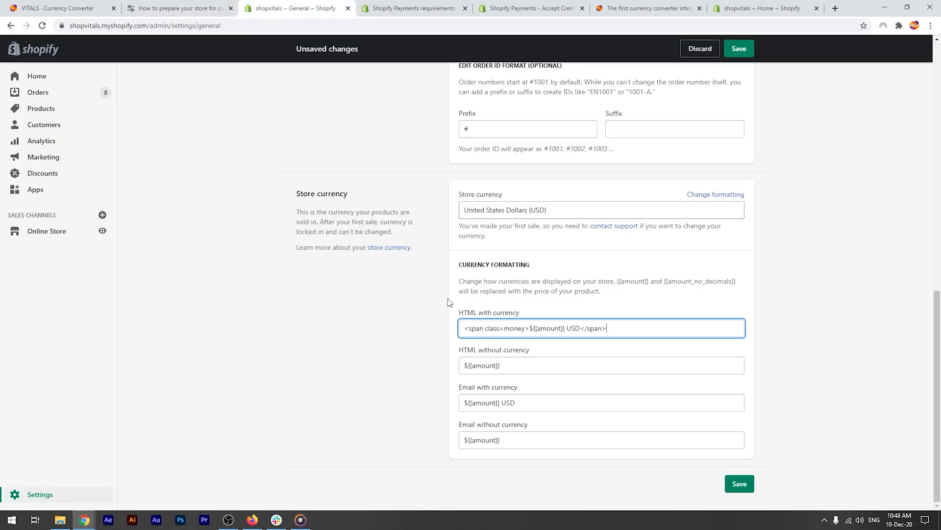
- Set the HTML without currency format to <span class=money>${{amount}} </span> and save the general settings
text(<span class=money>${{amount}} </span>)
click(739, 49)
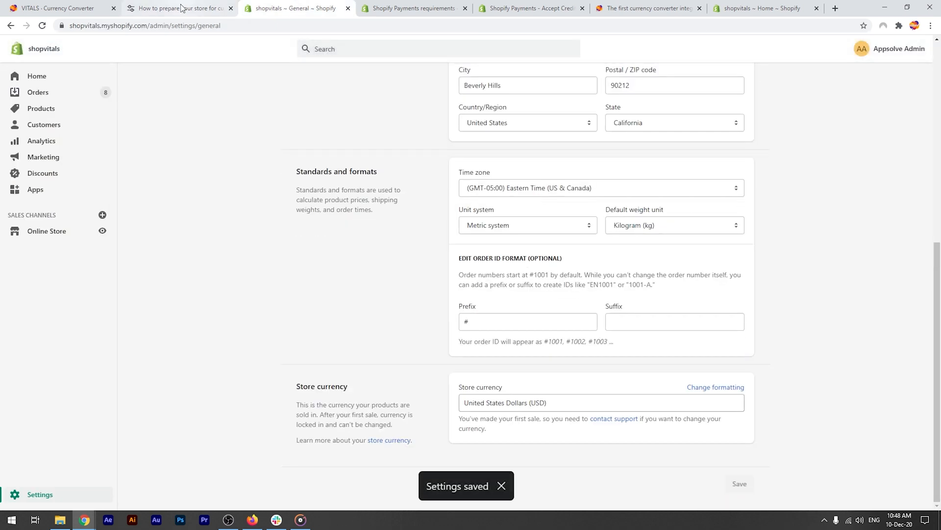
- Switch to the VITALS Currency Converter and review its currencies, switcher, colors, conversion options, cart notice and multi-currency settings
click(69, 8)
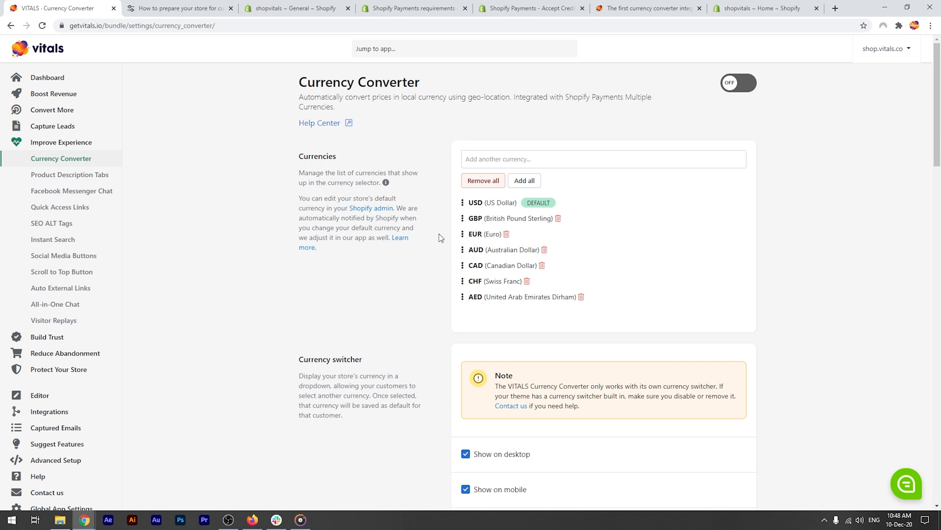
scroll(439, 233, down, 4)
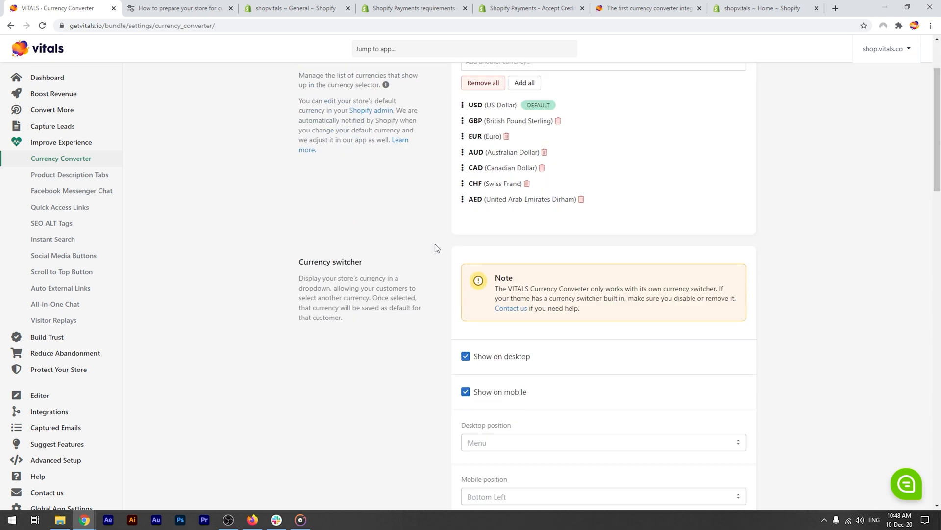
scroll(441, 278, down, 2)
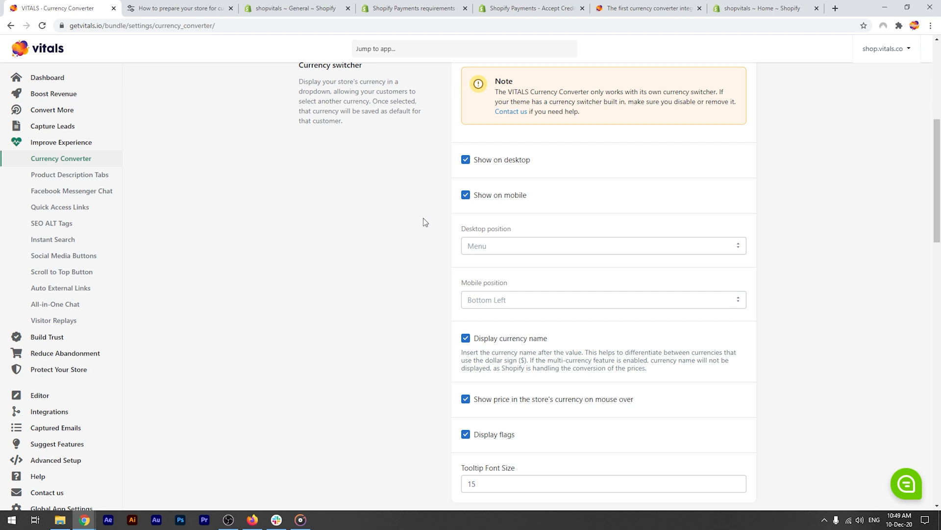
scroll(425, 222, down, 3)
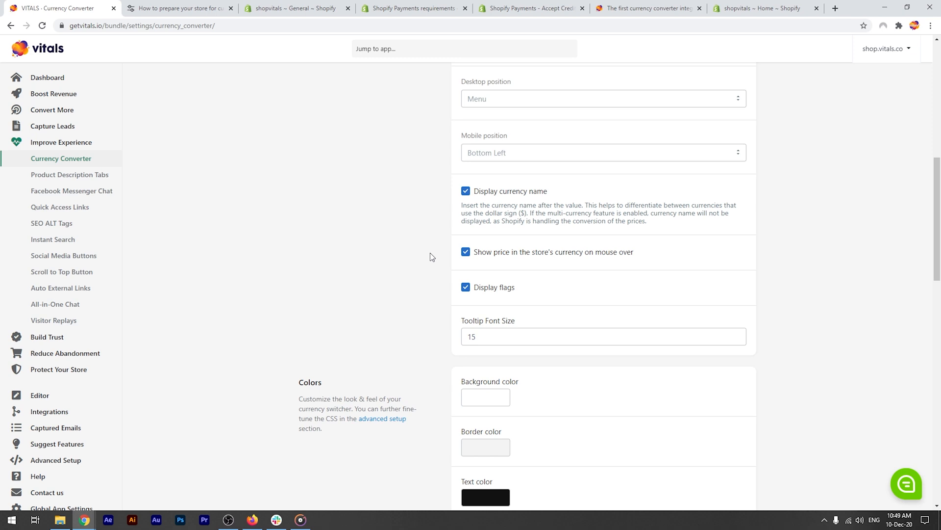
scroll(429, 253, down, 7)
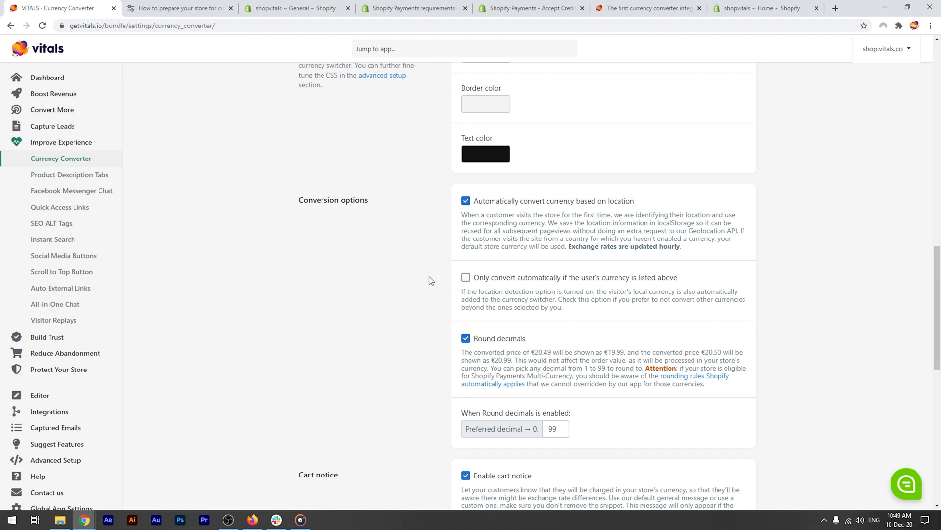
scroll(417, 266, down, 1)
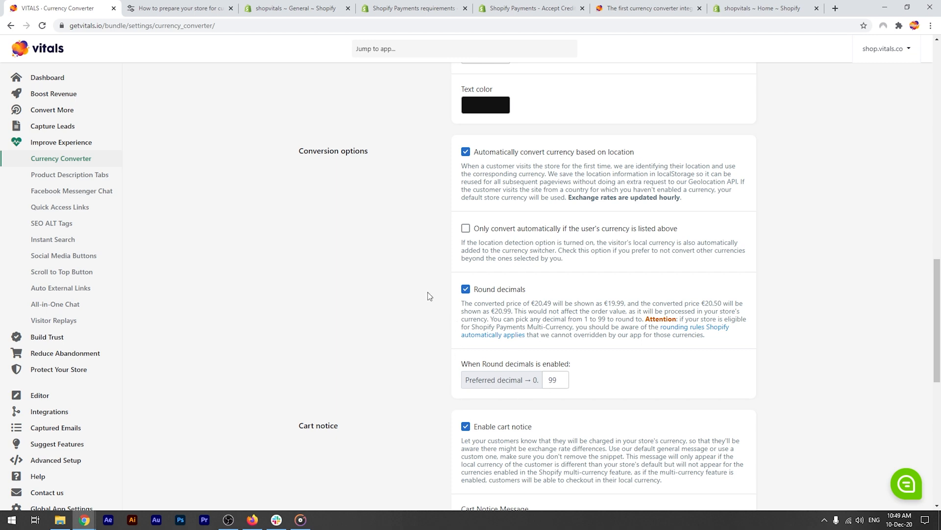
scroll(427, 293, down, 4)
scroll(422, 255, down, 1)
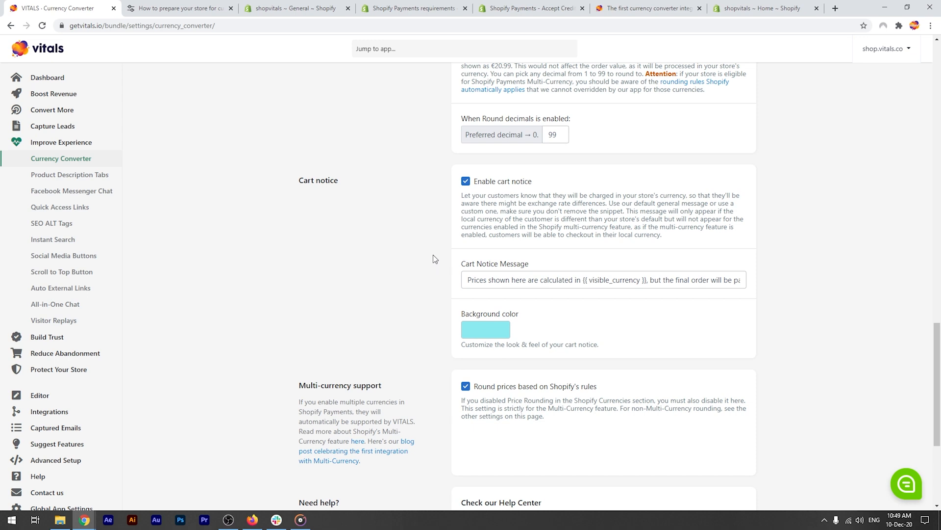
scroll(433, 258, down, 2)
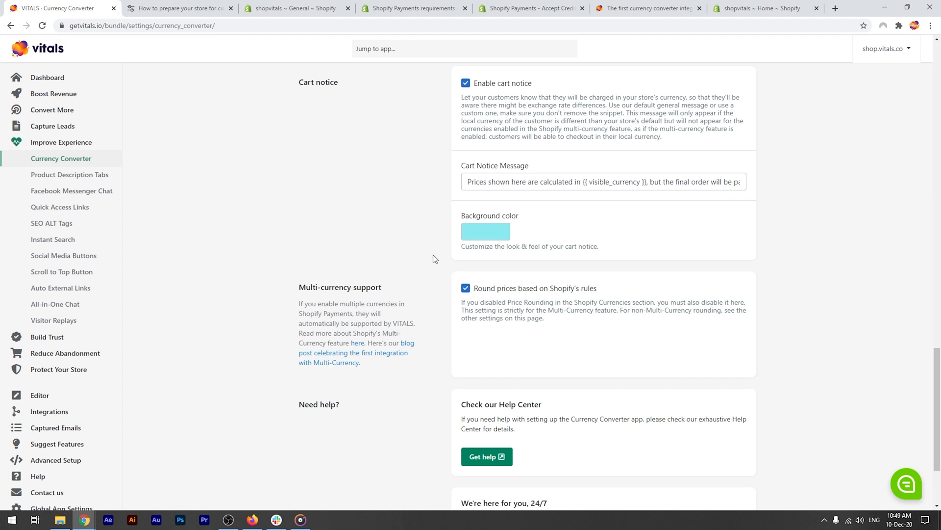
- Turn on the VITALS Currency Converter
scroll(536, 256, up, 20)
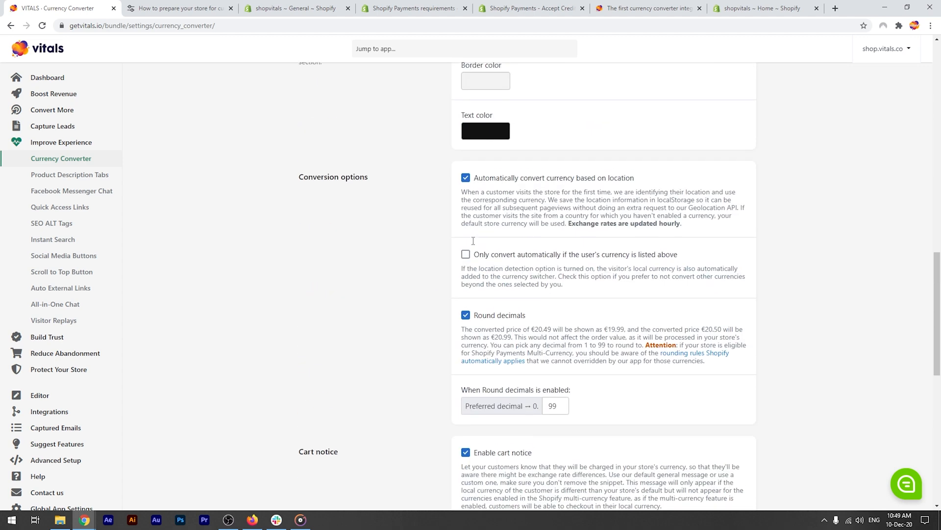
click(743, 86)
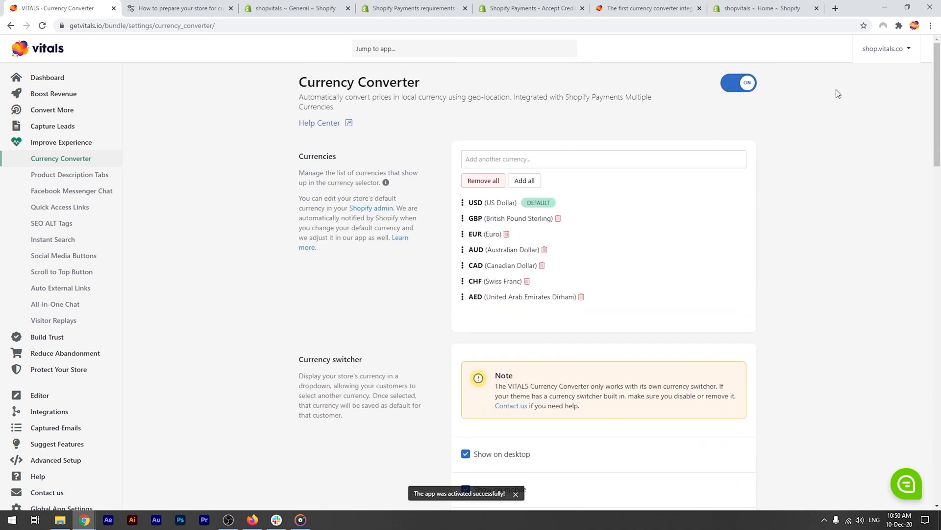
- Connect NordVPN to the United Kingdom and open the shop.vitals.co storefront from VITALS
click(886, 27)
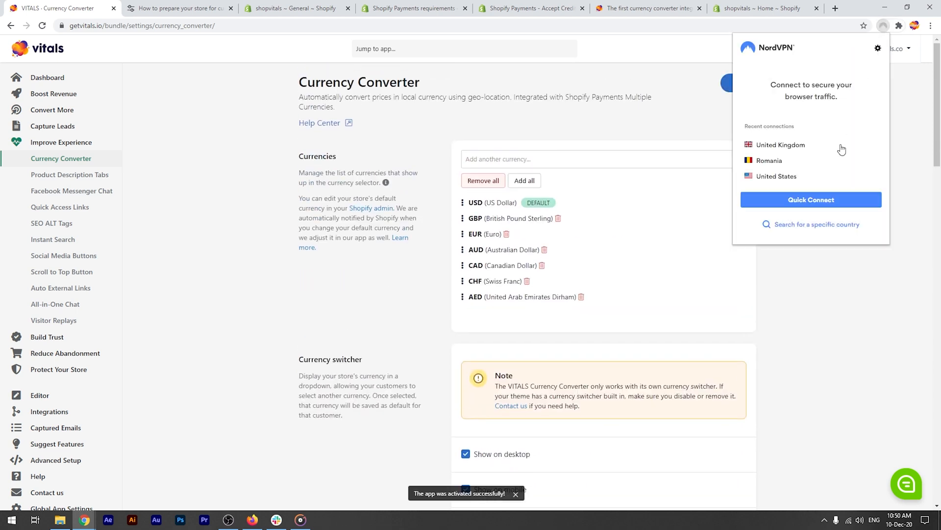
click(784, 145)
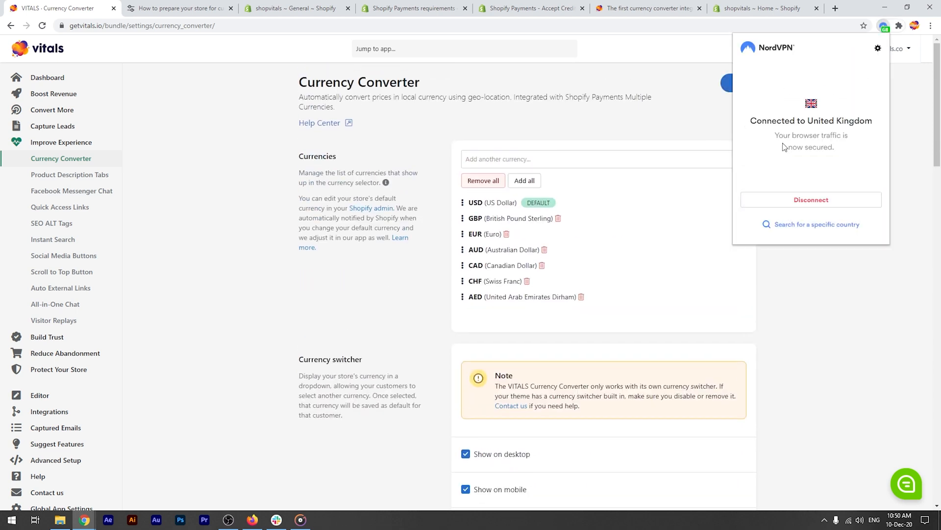
click(818, 271)
click(876, 50)
click(869, 107)
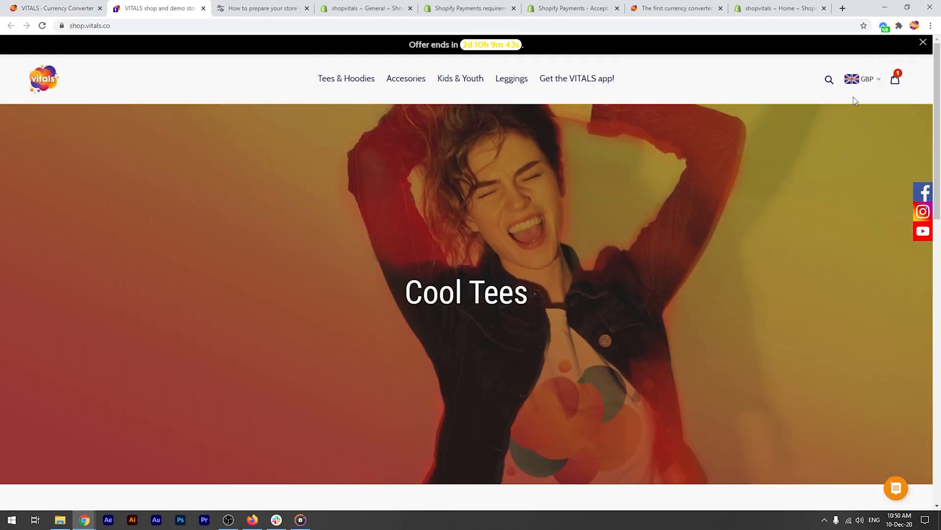
- Add the Ladies' short sleeve t-shirt from the featured collection to the cart in Charcoal-Black Triblend, size S, and view the cart
scroll(689, 169, down, 10)
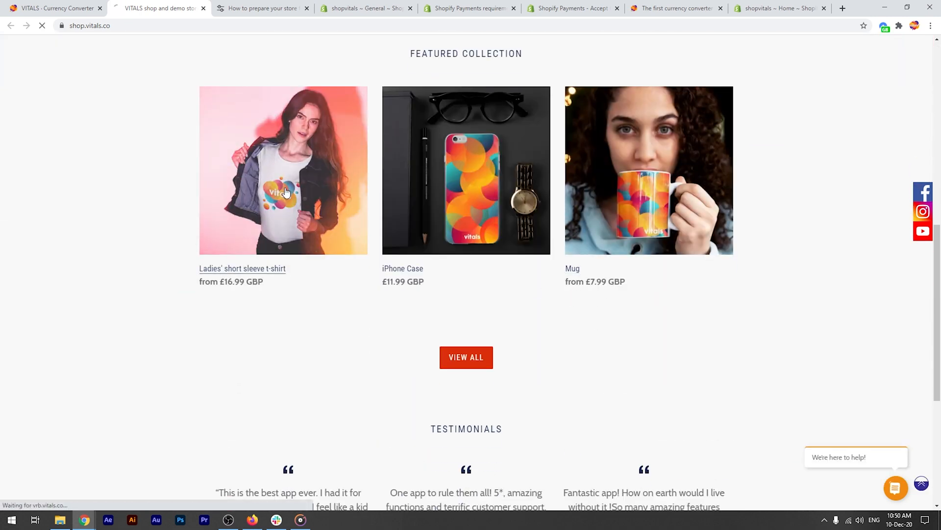
click(284, 195)
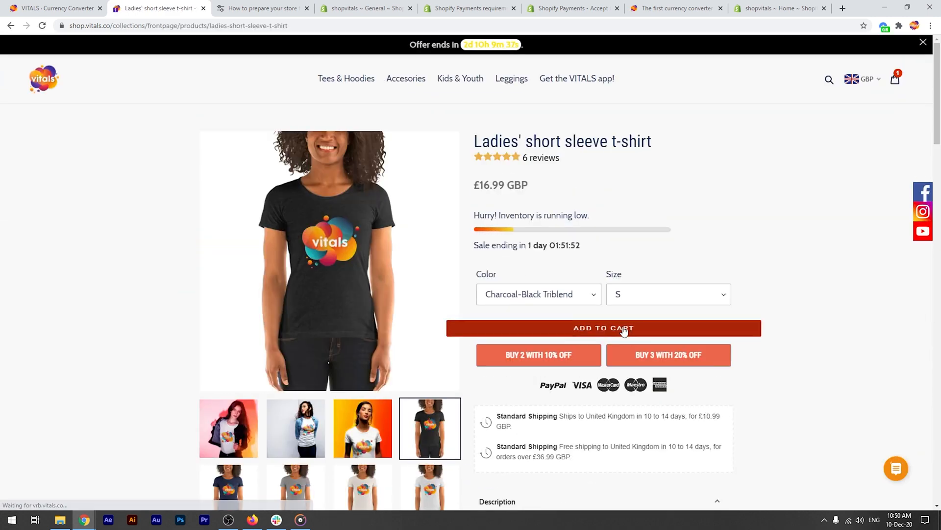
click(623, 325)
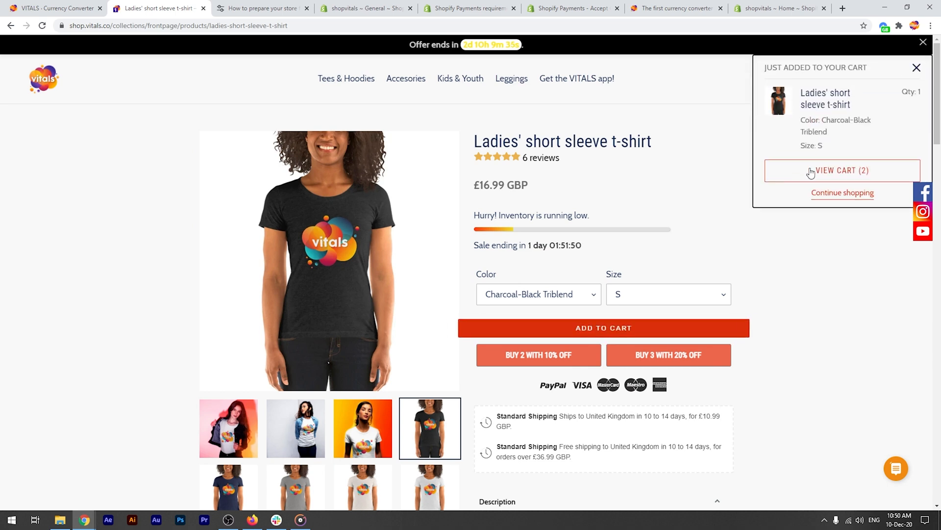
click(812, 168)
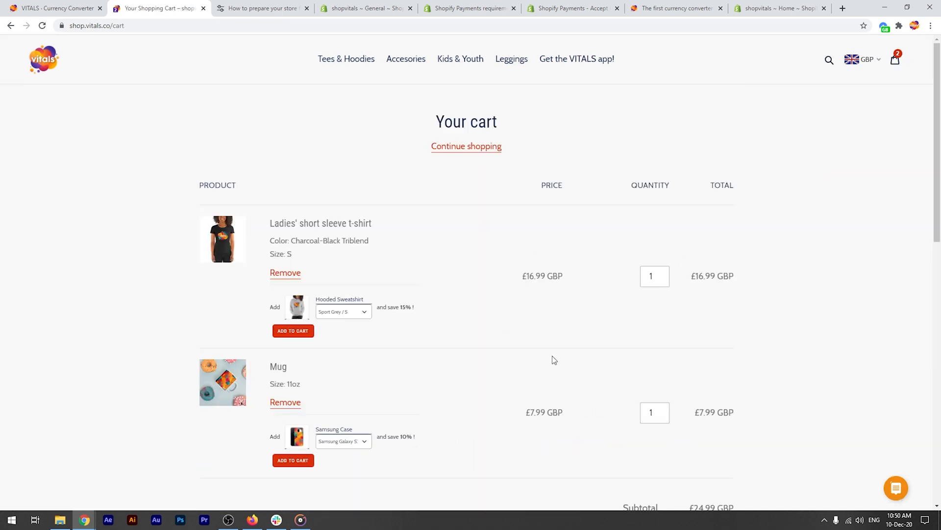
- Agree to the terms and conditions in the cart and proceed to checkout
scroll(520, 313, down, 4)
scroll(515, 314, down, 2)
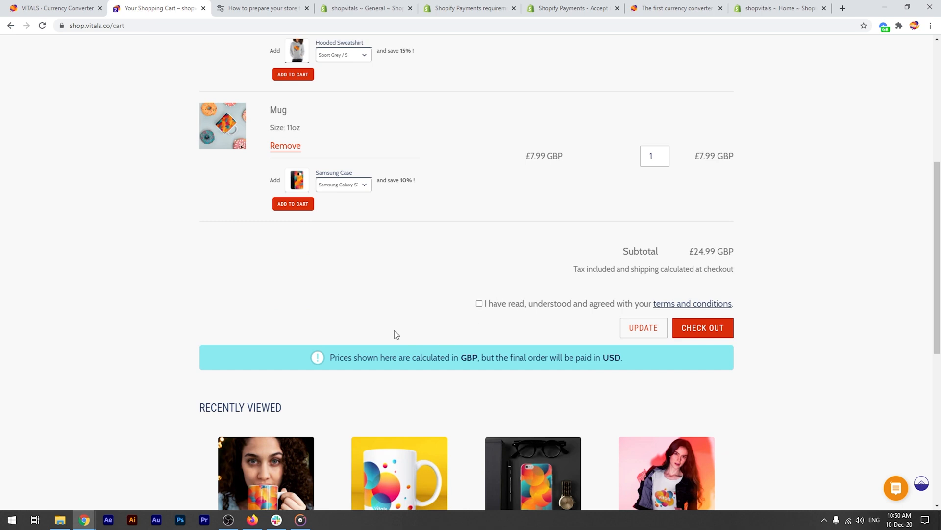
click(479, 303)
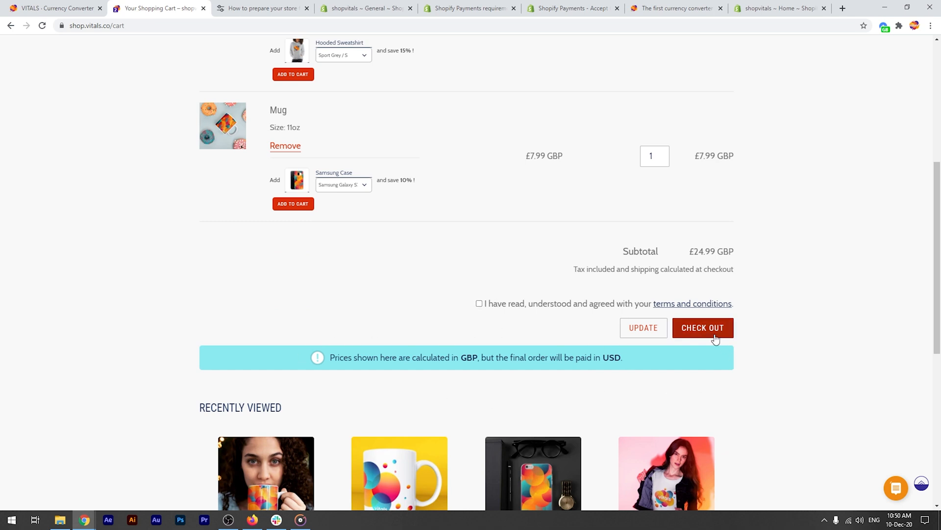
click(693, 331)
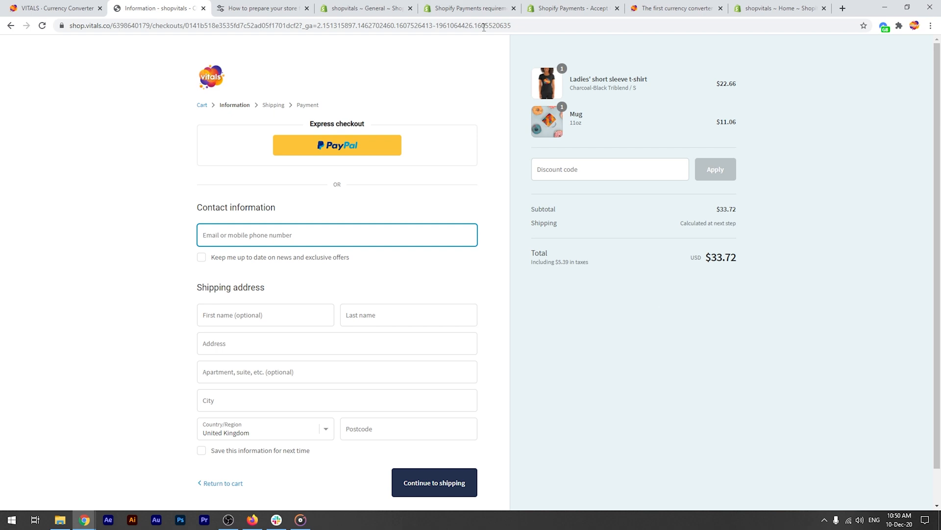
- Examine the Shopify Payments supported countries, the Shopify Payments overview page and the VITALS article on multi-currency integration
click(463, 8)
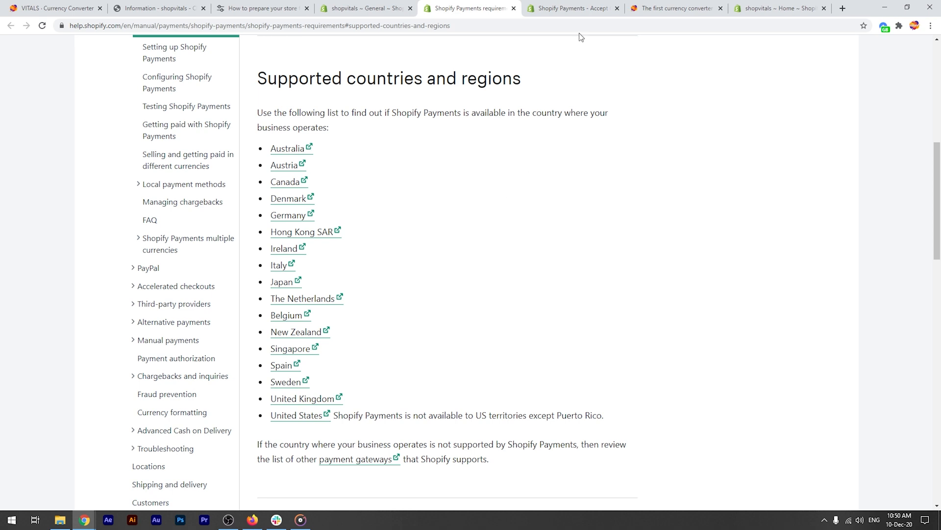
click(583, 10)
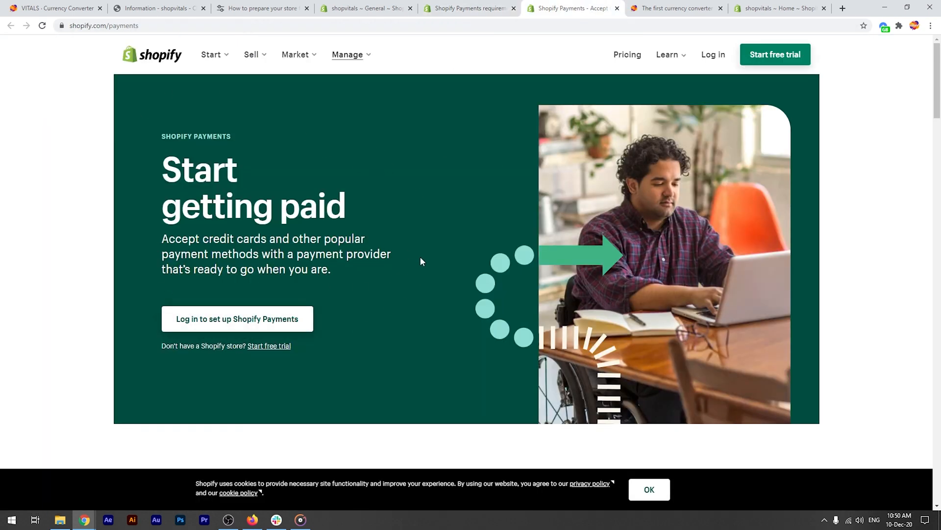
scroll(421, 260, down, 8)
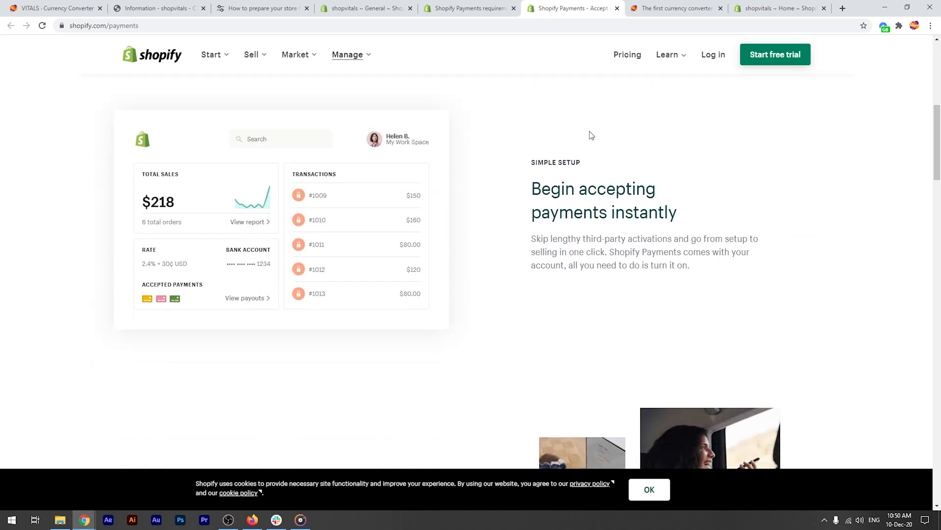
scroll(488, 231, down, 7)
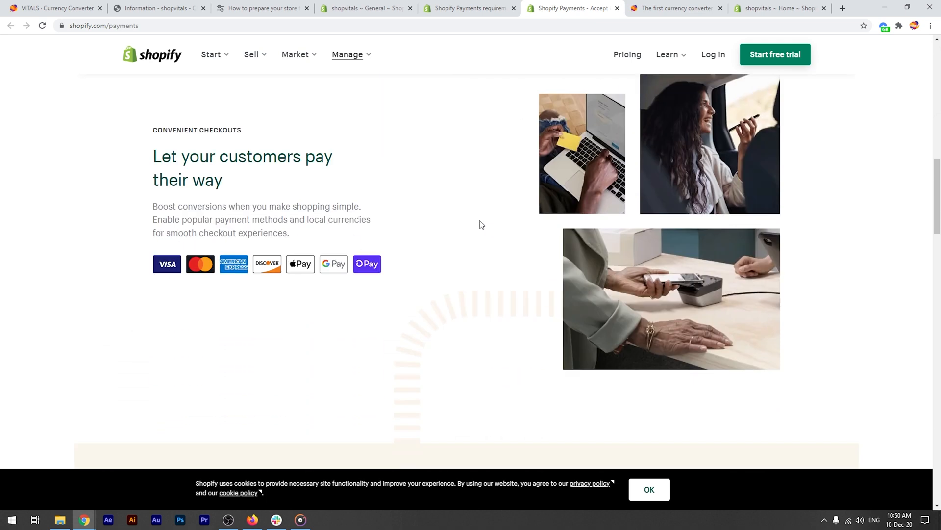
scroll(480, 221, up, 15)
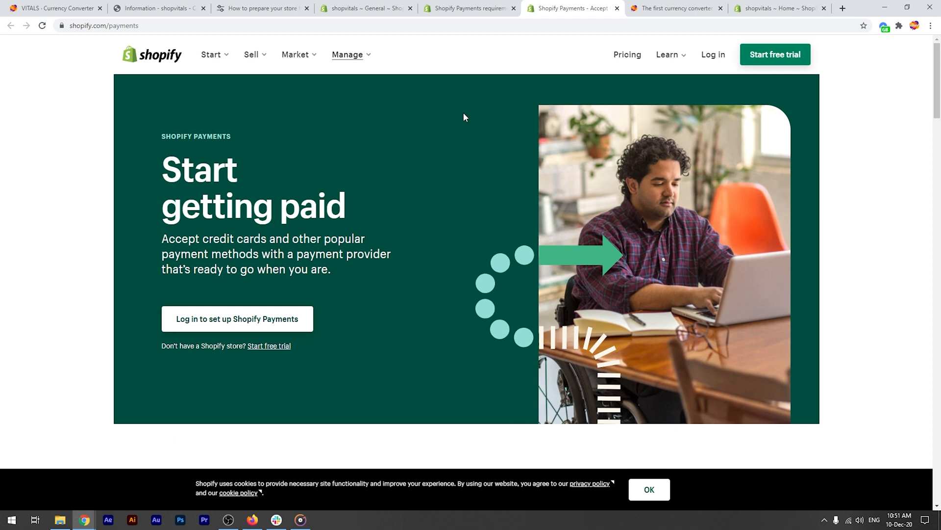
click(689, 9)
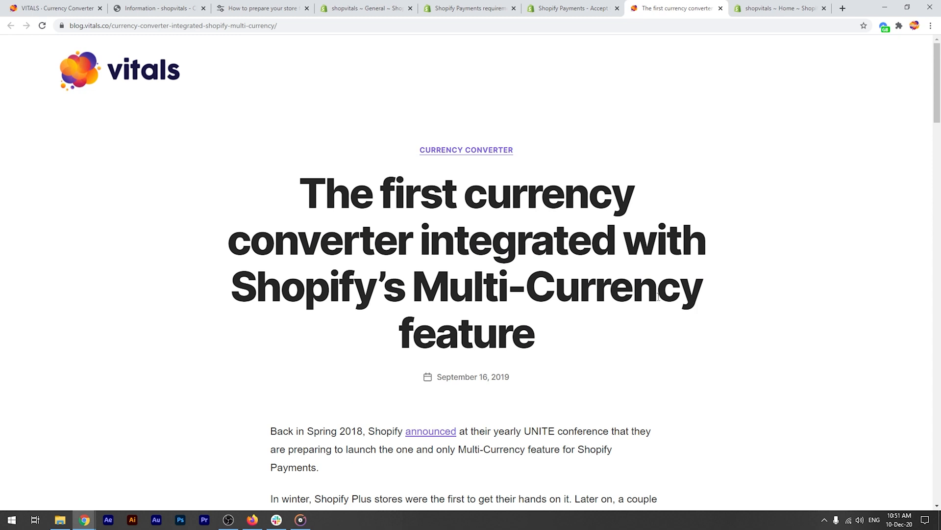
scroll(640, 340, down, 8)
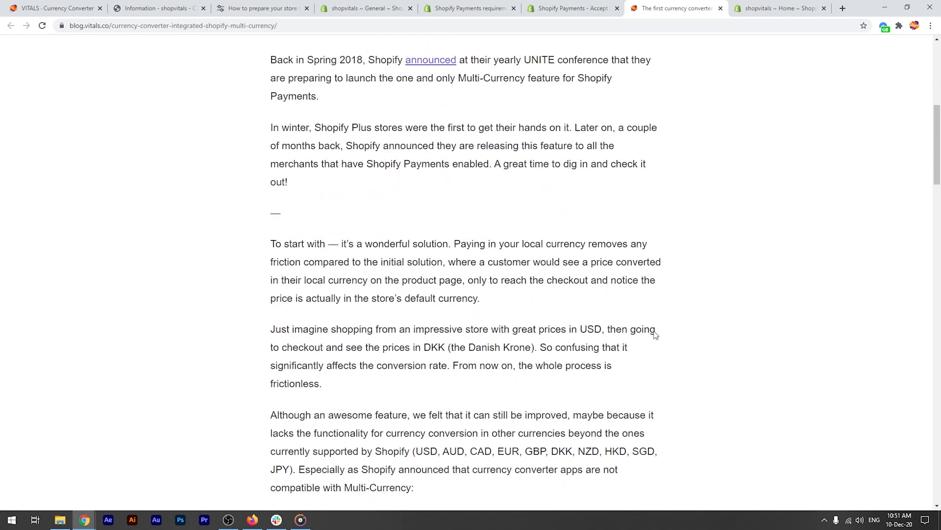
- Activate Shopify Payments in the Shopify admin's payment provider settings and open its management page
click(777, 10)
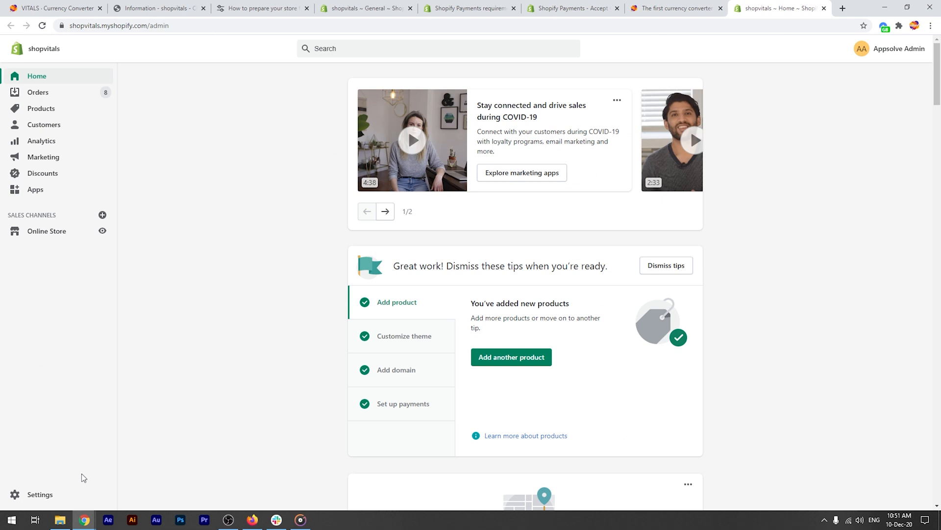
click(45, 495)
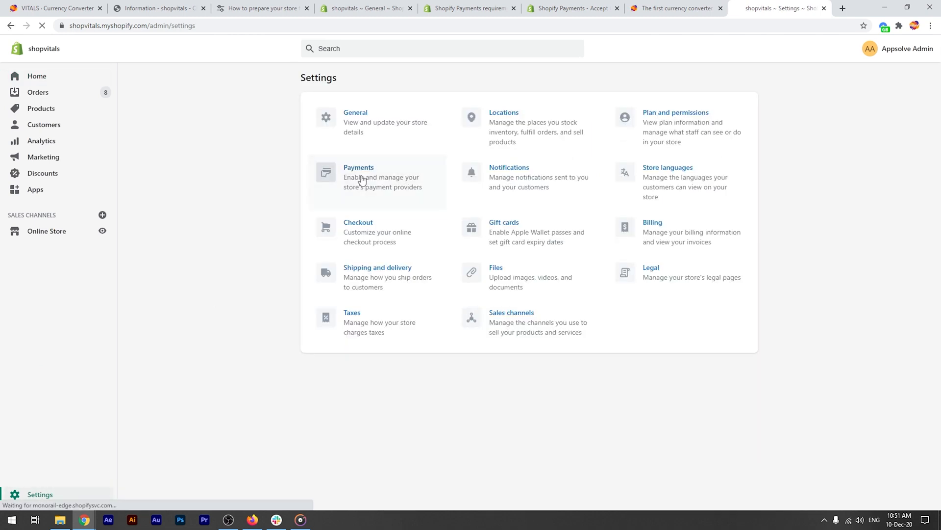
click(362, 180)
click(704, 283)
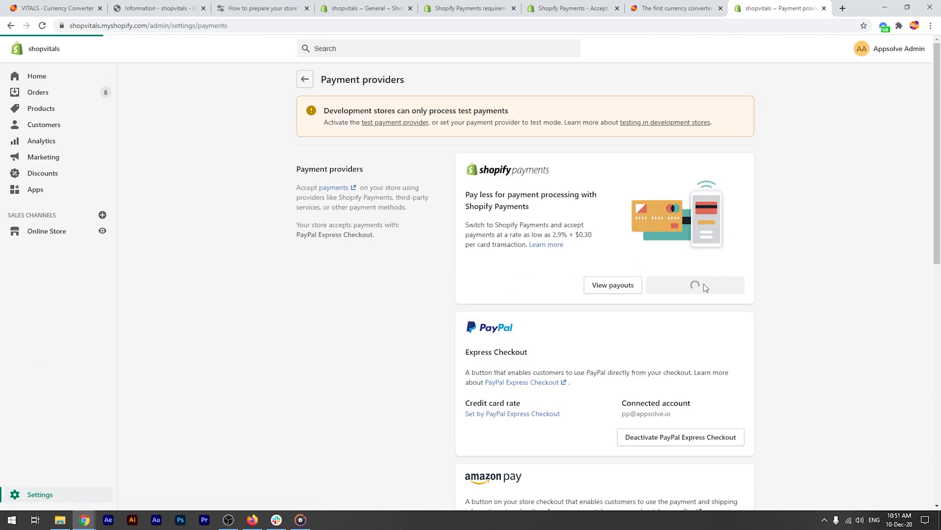
click(730, 174)
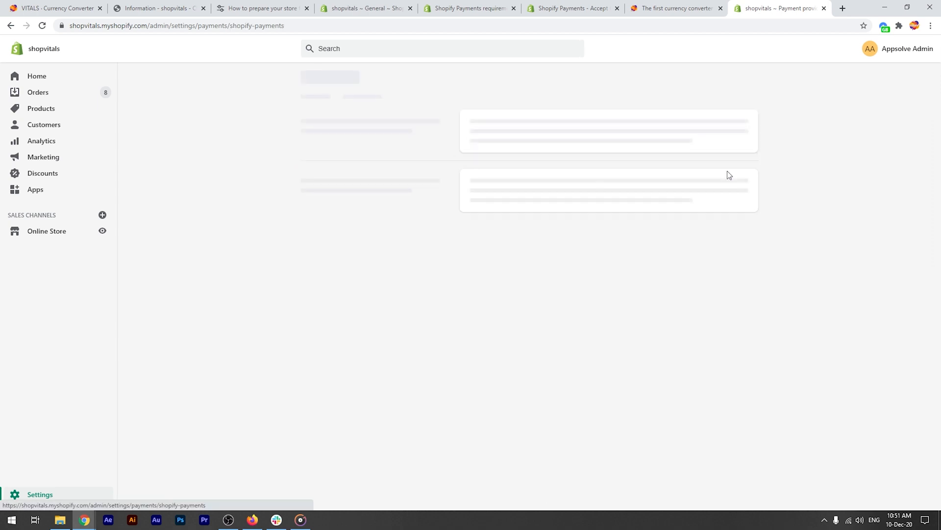
- Add Canadian Dollar, British Pound and Euro to the Shopify Payments currencies and save the settings
scroll(764, 195, down, 6)
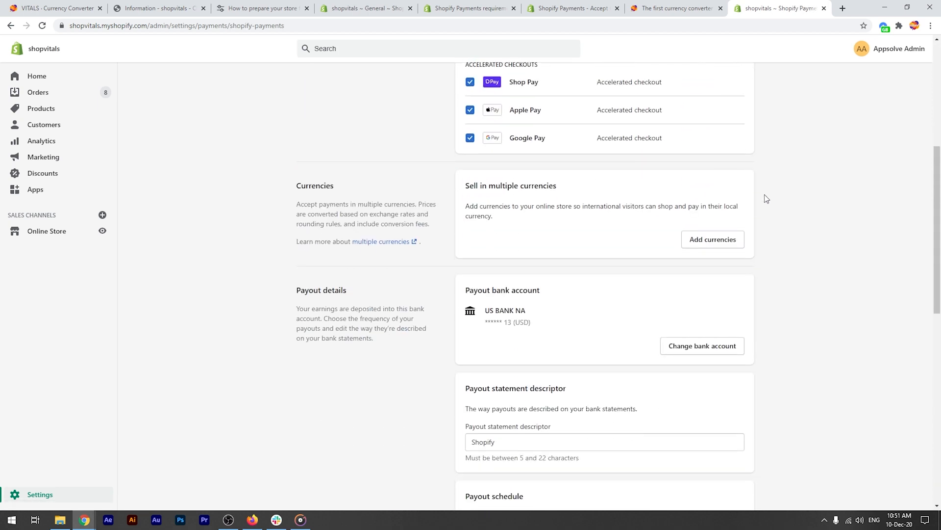
click(720, 238)
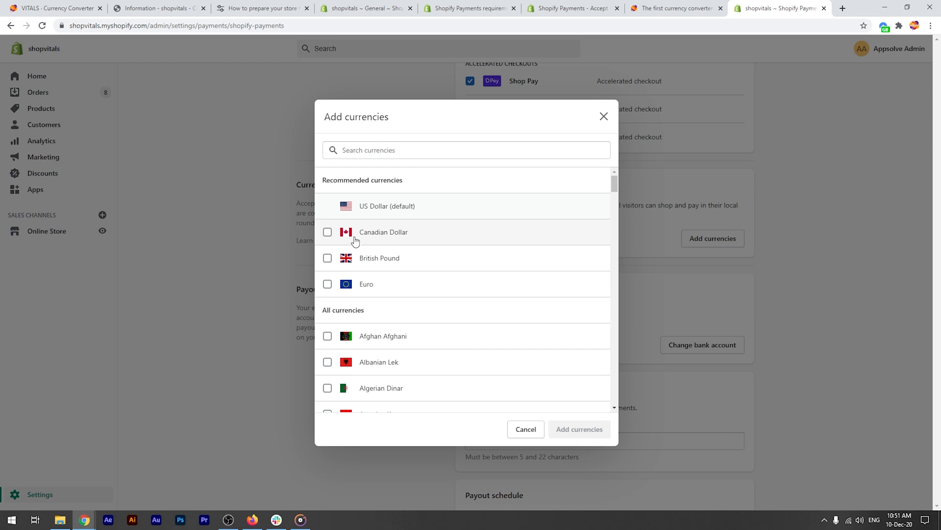
click(376, 238)
click(381, 263)
click(367, 290)
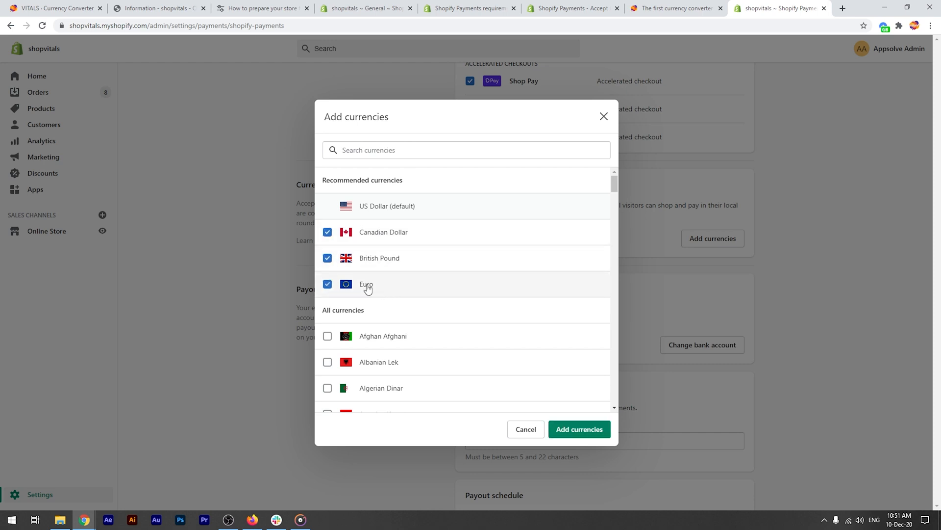
click(586, 431)
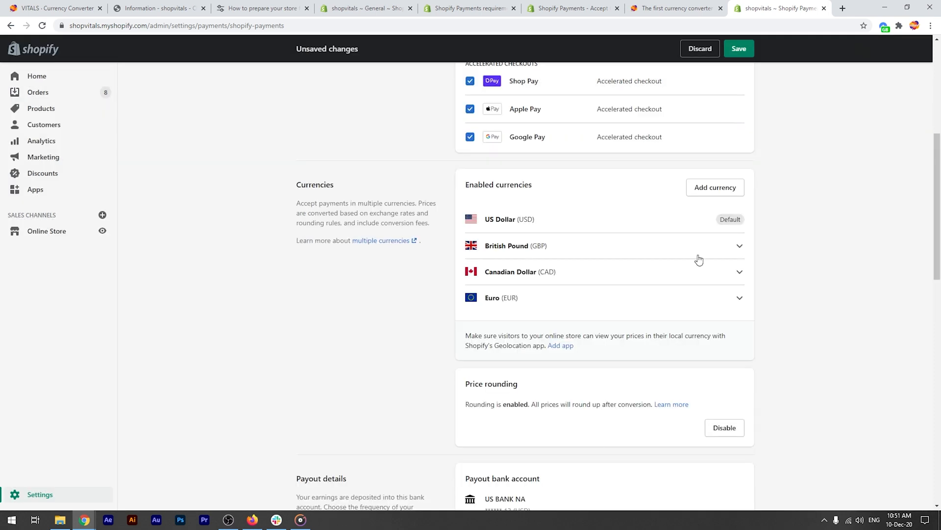
click(741, 51)
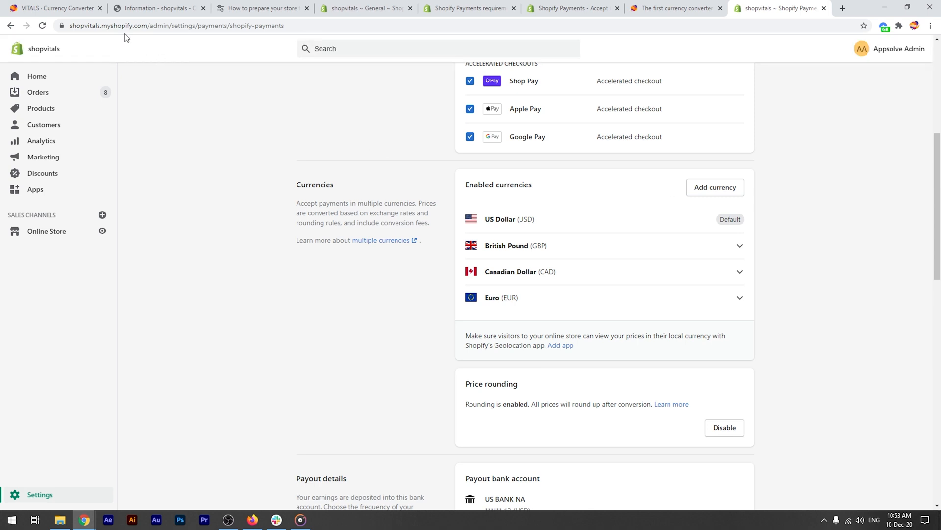
- Reload the VITALS Currency Converter settings page and open the shop.vitals.co storefront from there
click(71, 10)
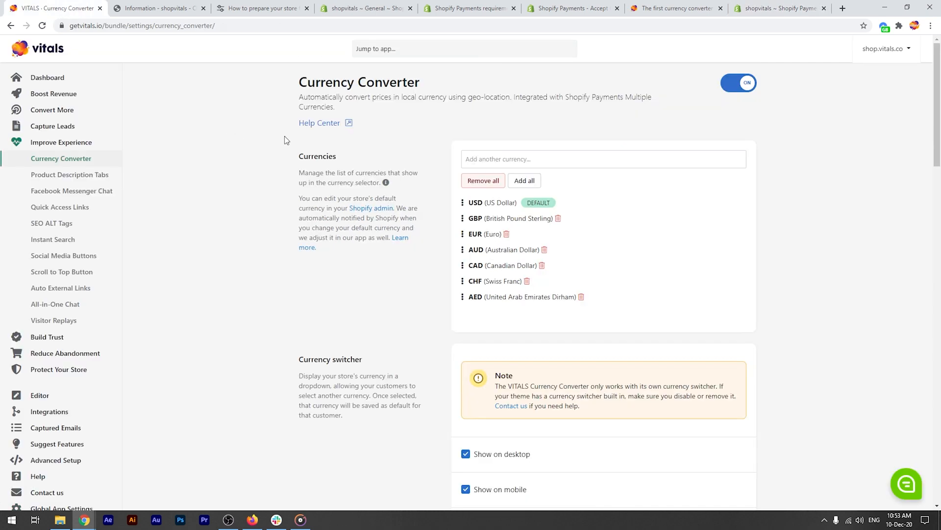
click(43, 26)
click(877, 57)
click(877, 106)
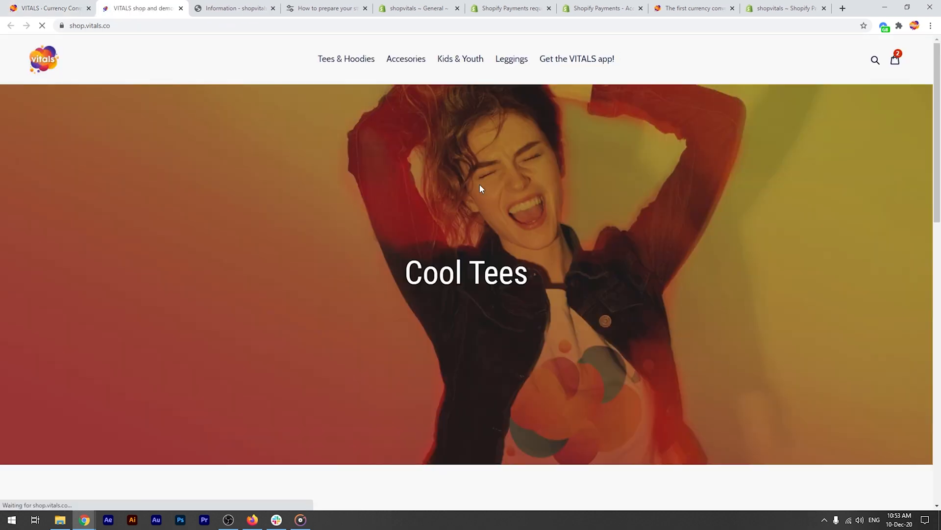
- Add the featured Ladies' short sleeve t-shirt in Charcoal-Black Triblend, size S, to the cart with GBP active and view the cart
scroll(591, 174, down, 9)
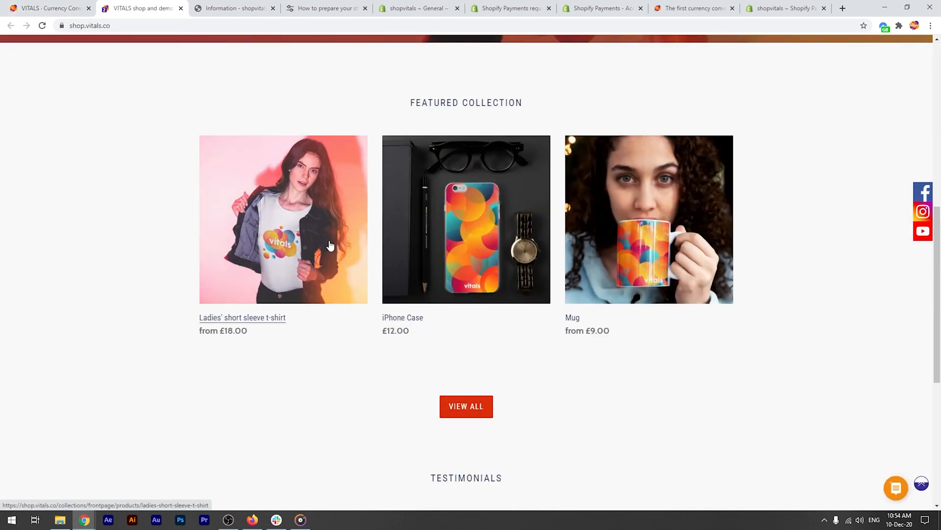
click(327, 242)
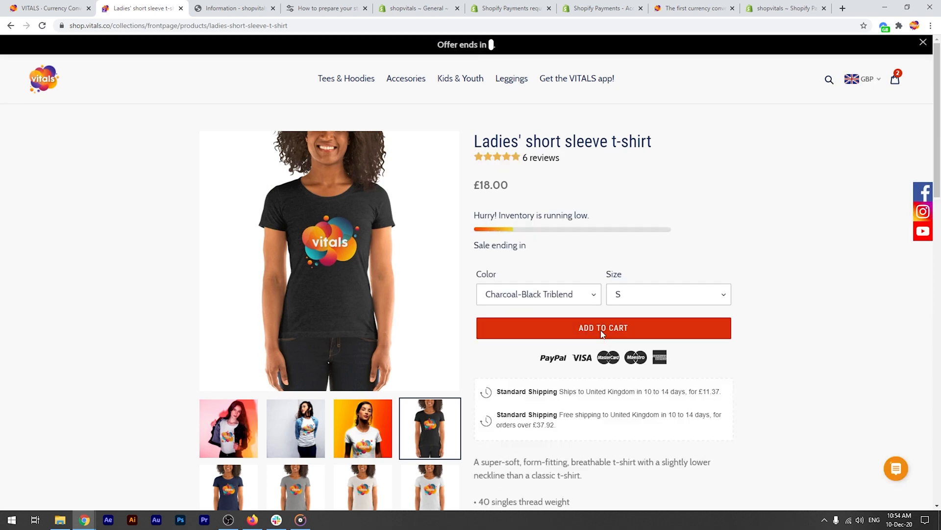
click(605, 327)
click(845, 168)
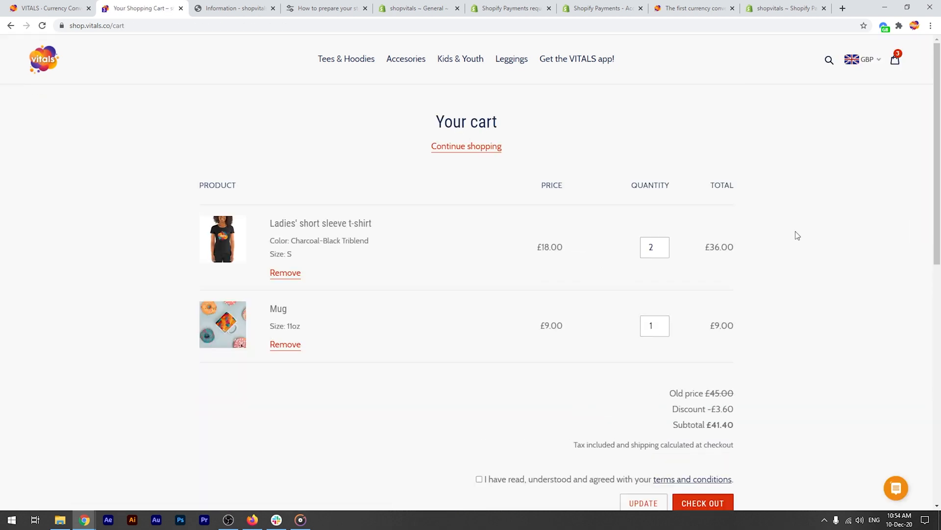
- Accept the terms and conditions for the GBP cart and proceed to checkout
scroll(557, 235, down, 7)
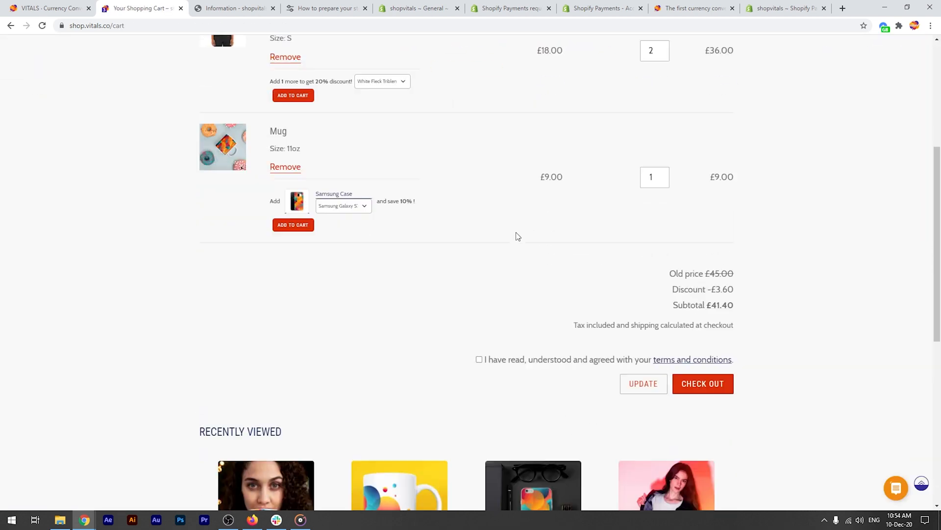
click(479, 270)
click(704, 297)
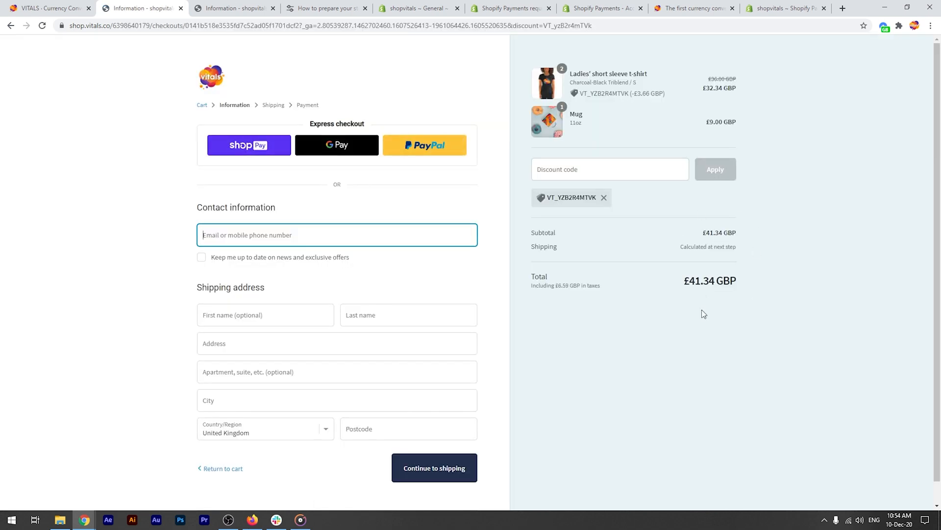
- Return from checkout to the store's home page and switch the storefront currency to AUD
click(212, 75)
click(864, 79)
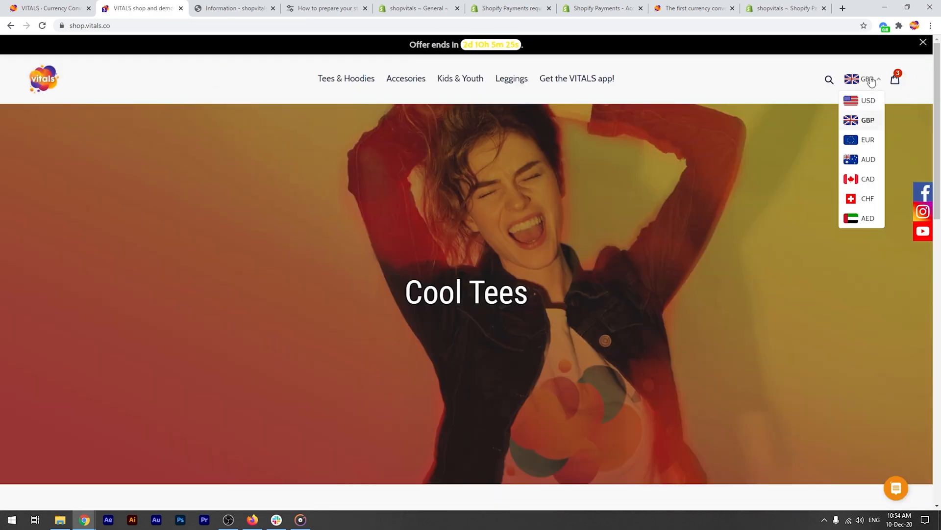
click(867, 162)
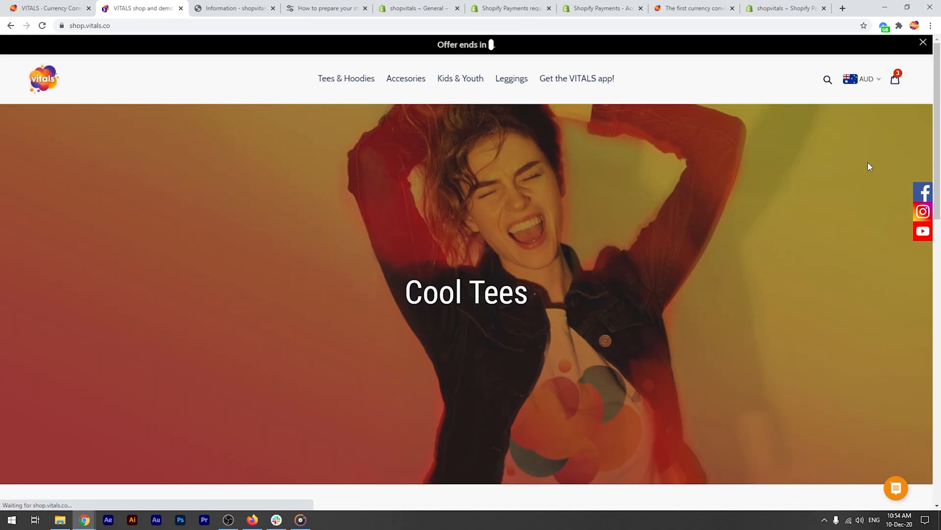
- Add another Ladies' short sleeve t-shirt in Charcoal-Black Triblend, size S, priced in AUD and view the cart
scroll(683, 179, down, 8)
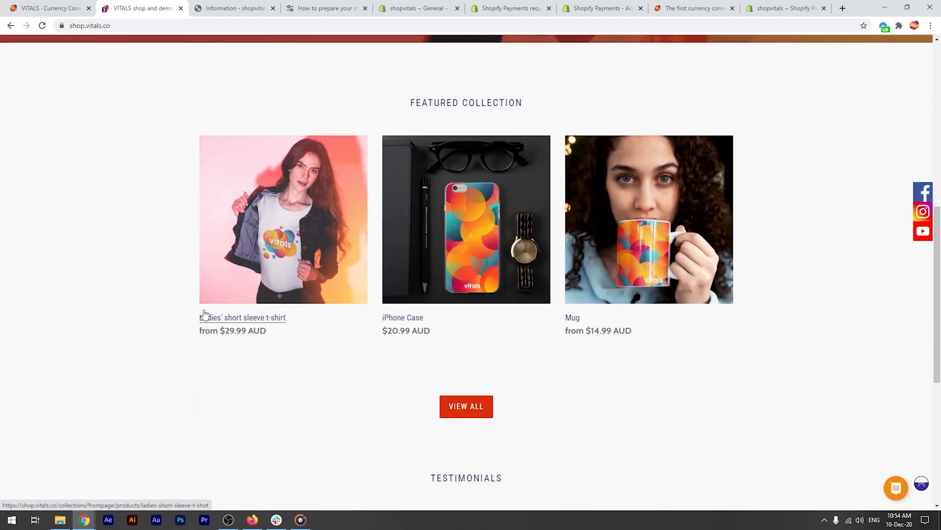
click(206, 316)
click(605, 327)
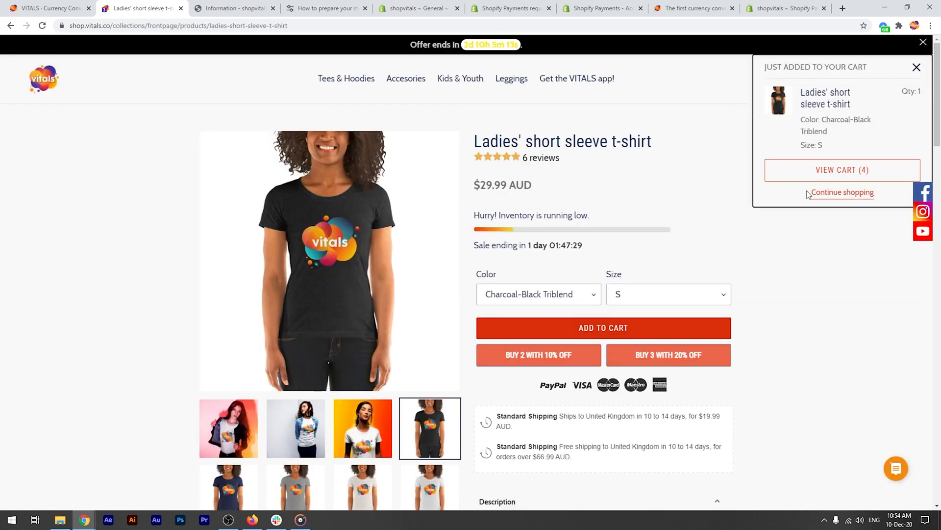
click(838, 169)
- Agree to the terms and conditions in the AUD cart and proceed to checkout
scroll(621, 269, down, 5)
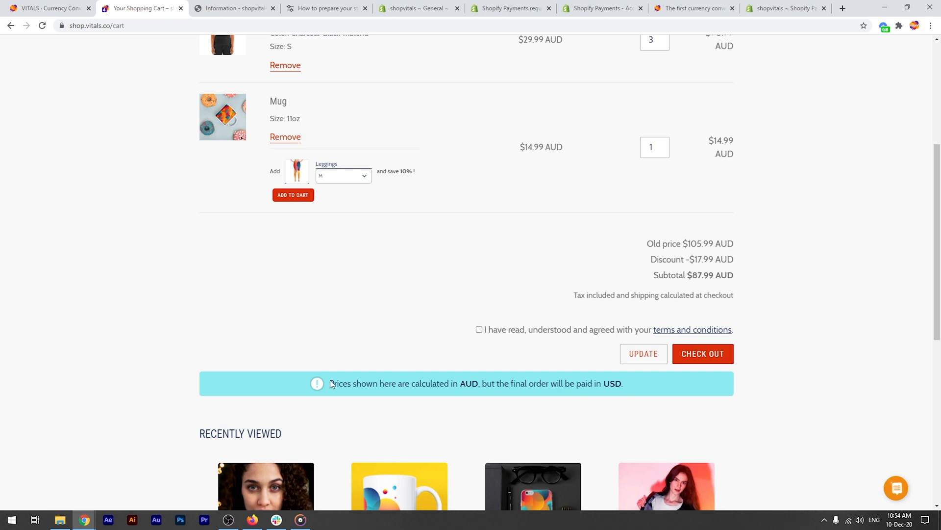
click(479, 328)
click(712, 358)
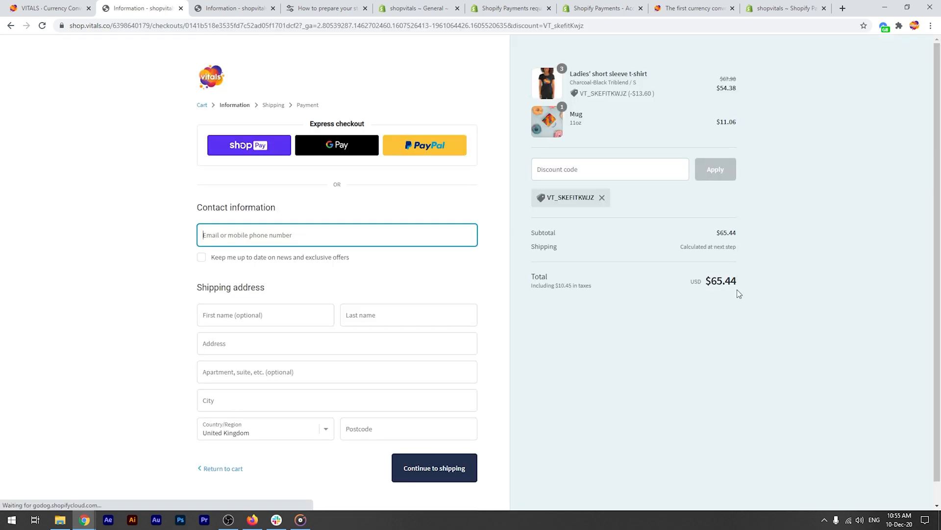
- Examine the cart notice and multi-currency settings of the VITALS Currency Converter, and its Help Center article
click(58, 9)
scroll(603, 333, down, 20)
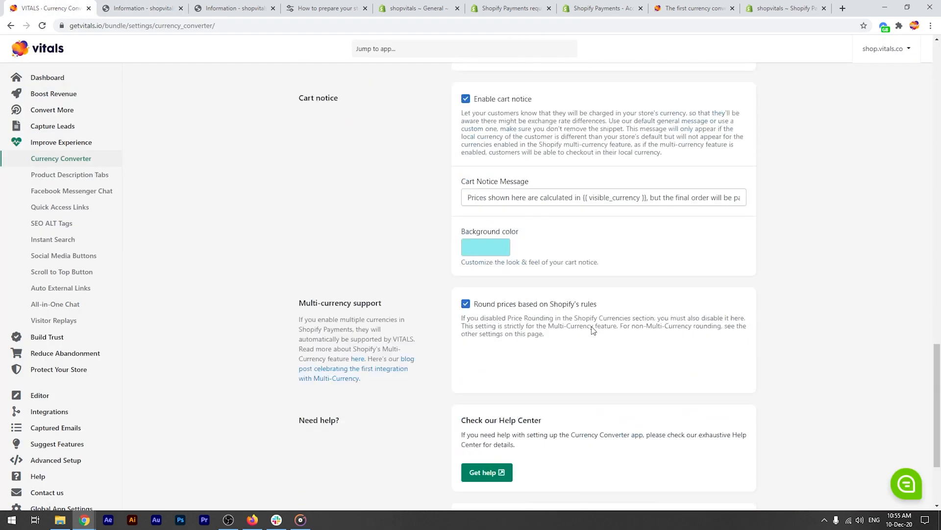
click(496, 339)
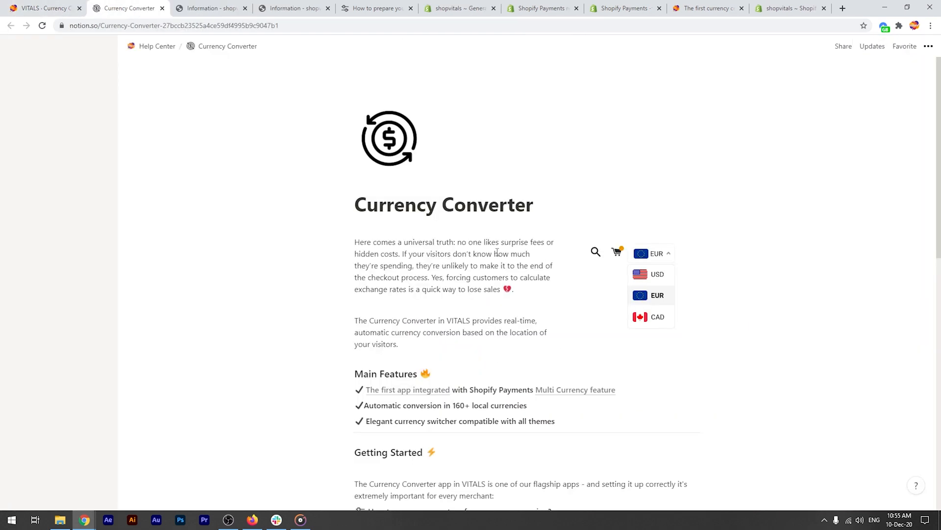
scroll(473, 294, down, 5)
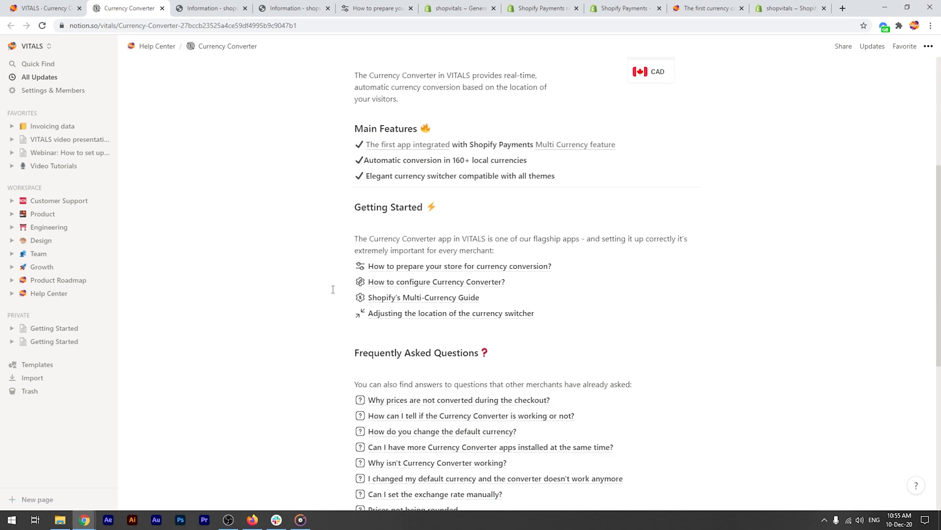